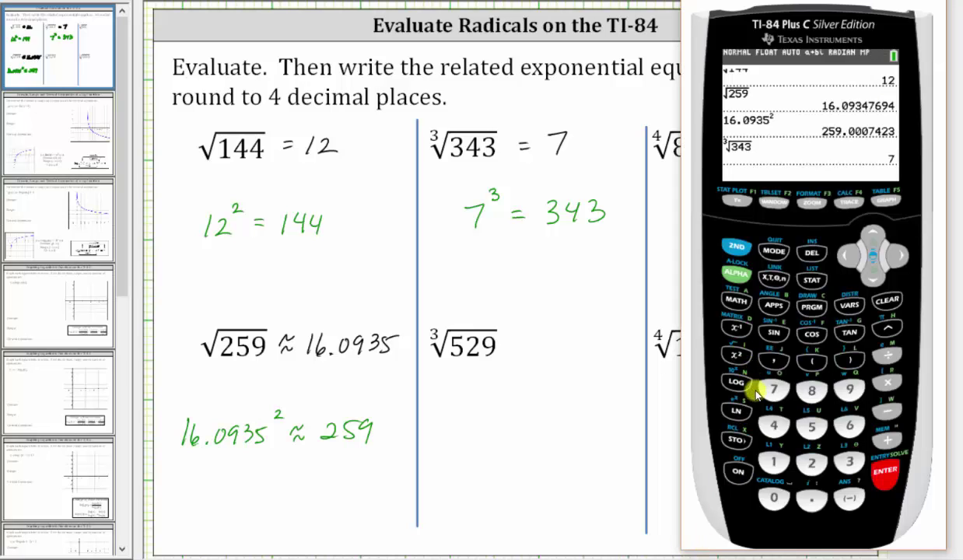
Begin entering 7 on the calculator to check that 7³ equals 343
{"action": "left_click", "coordinate": [772, 391]}
Evaluate 7³ on the calculator to confirm it equals 343
{"action": "left_click", "coordinate": [886, 327]}
{"action": "left_click", "coordinate": [850, 463]}
{"action": "left_click", "coordinate": [886, 483]}
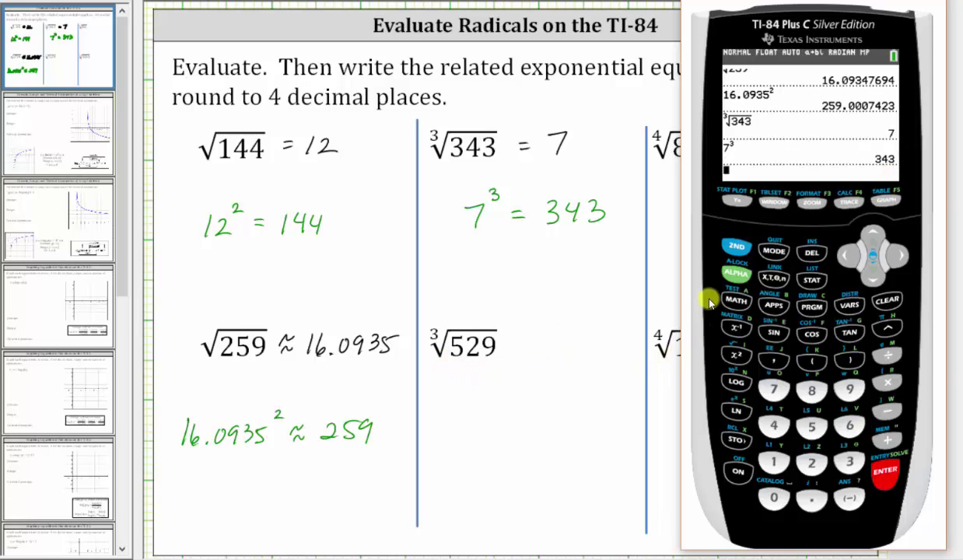
Compute ∛529 with MATH's cube root, getting 8.087579399, then close the calculator
{"action": "left_click", "coordinate": [735, 304]}
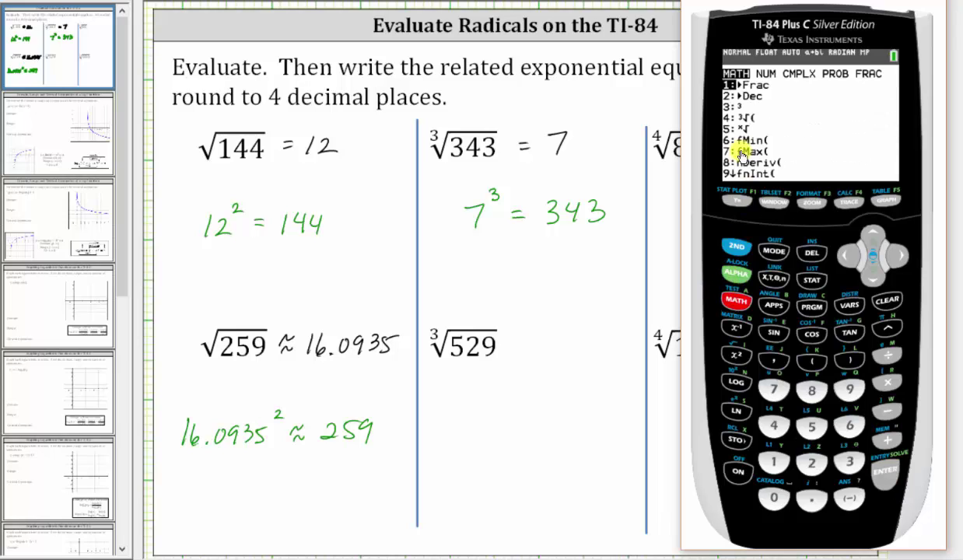
{"action": "left_click", "coordinate": [774, 425]}
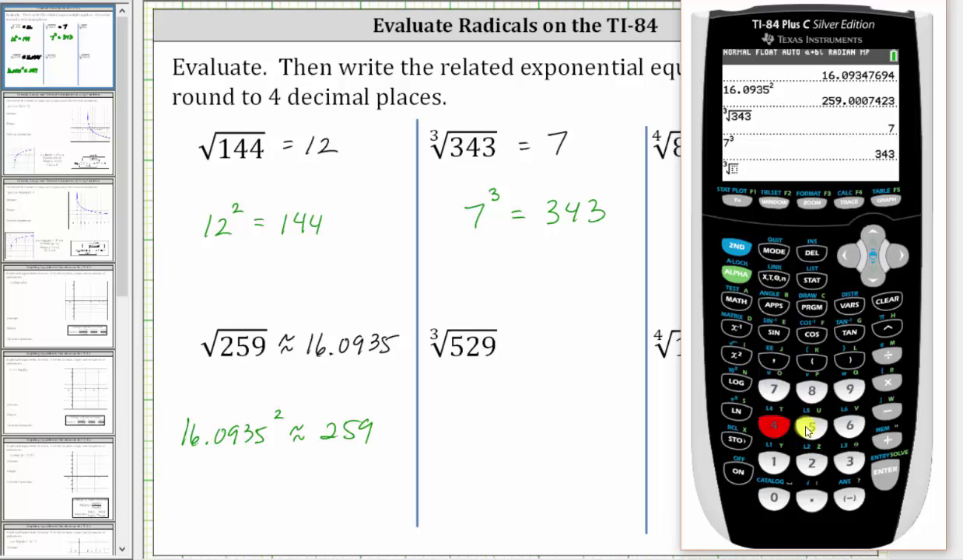
{"action": "left_click", "coordinate": [809, 428]}
{"action": "left_click", "coordinate": [812, 463]}
{"action": "left_click", "coordinate": [848, 391]}
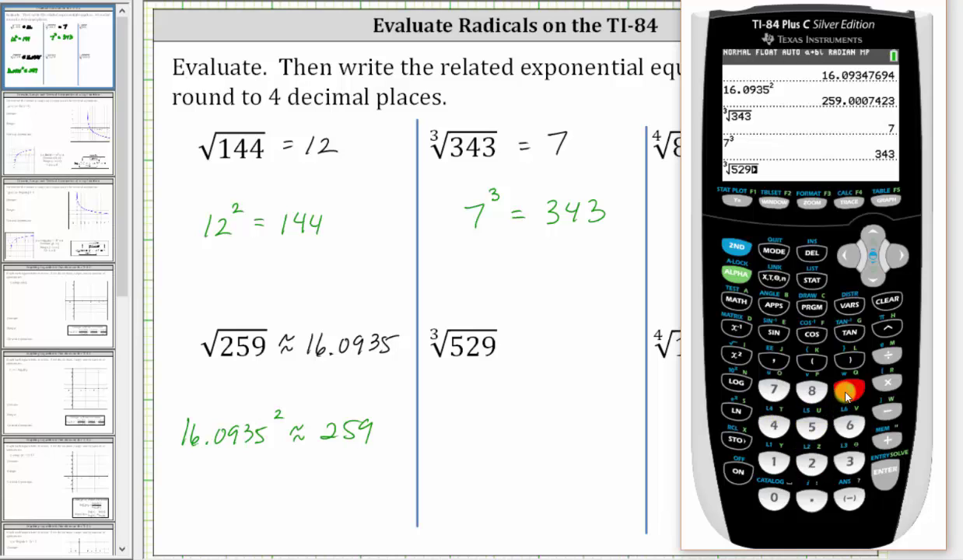
{"action": "left_click", "coordinate": [886, 473]}
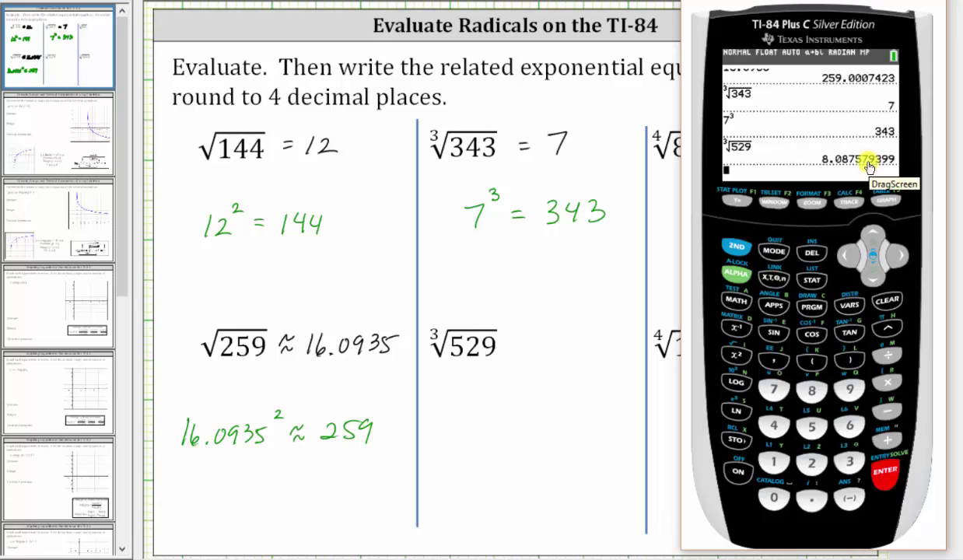
{"action": "left_click", "coordinate": [478, 416]}
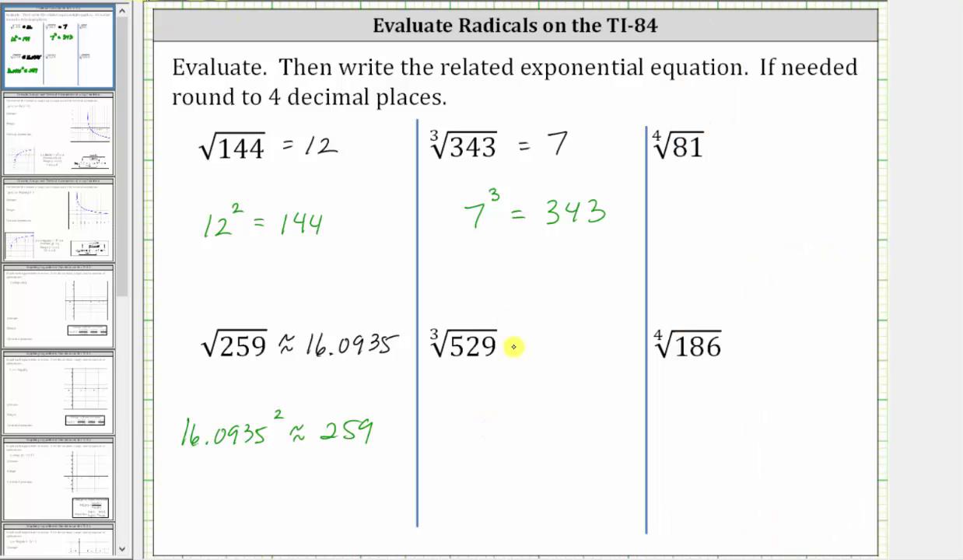
Write ≈ 8.0876 after ∛529 on the whiteboard
{"action": "left_click_drag", "start_coordinate": [511, 342], "coordinate": [526, 339]}
{"action": "left_click_drag", "start_coordinate": [510, 350], "coordinate": [526, 347]}
{"action": "mouse_move", "coordinate": [546, 335]}
{"action": "left_mouse_down"}
{"action": "mouse_move", "coordinate": [545, 345]}
{"action": "mouse_move", "coordinate": [568, 348]}
{"action": "mouse_move", "coordinate": [600, 332]}
{"action": "mouse_move", "coordinate": [614, 347]}
{"action": "left_mouse_up"}
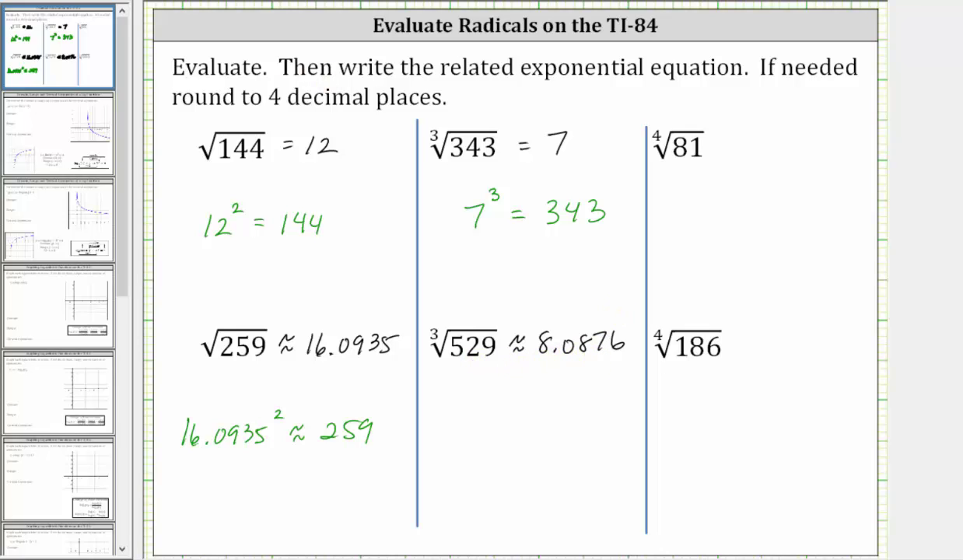
Write the related equation 8.0876³ ≈ 529 below it and bring the calculator back
{"action": "mouse_move", "coordinate": [454, 417]}
{"action": "left_mouse_down"}
{"action": "mouse_move", "coordinate": [504, 416]}
{"action": "mouse_move", "coordinate": [499, 426]}
{"action": "mouse_move", "coordinate": [530, 412]}
{"action": "mouse_move", "coordinate": [530, 431]}
{"action": "mouse_move", "coordinate": [541, 398]}
{"action": "mouse_move", "coordinate": [571, 413]}
{"action": "left_mouse_up"}
{"action": "left_click", "coordinate": [464, 430]}
{"action": "mouse_move", "coordinate": [555, 423]}
{"action": "left_mouse_down"}
{"action": "mouse_move", "coordinate": [607, 407]}
{"action": "mouse_move", "coordinate": [629, 426]}
{"action": "left_mouse_up"}
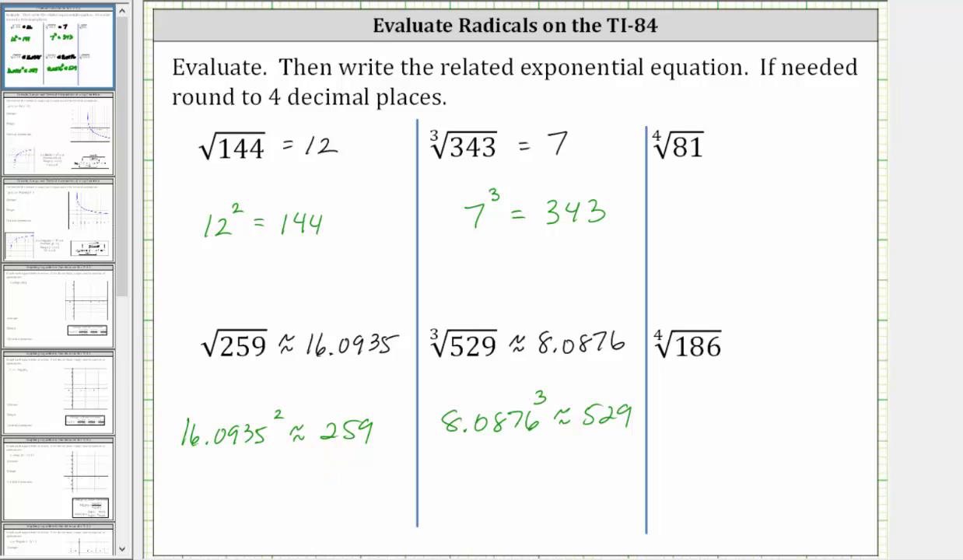
{"action": "key", "text": "alt+Tab"}
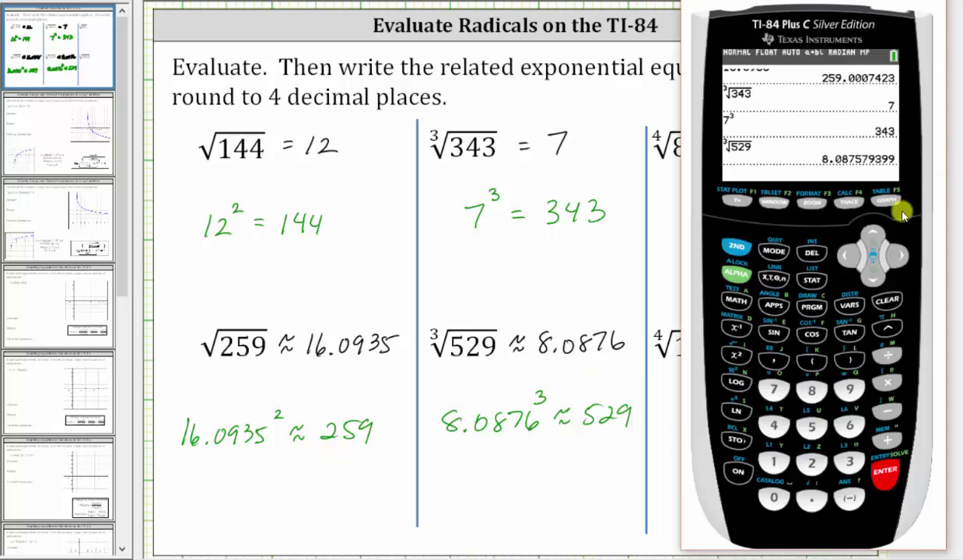
Evaluate 8.0876³ on the calculator, getting about 529.0040425
{"action": "left_click", "coordinate": [813, 397]}
{"action": "left_click", "coordinate": [811, 498]}
{"action": "left_click", "coordinate": [774, 498]}
{"action": "left_click", "coordinate": [813, 392]}
{"action": "left_click", "coordinate": [774, 389]}
{"action": "left_click", "coordinate": [847, 428]}
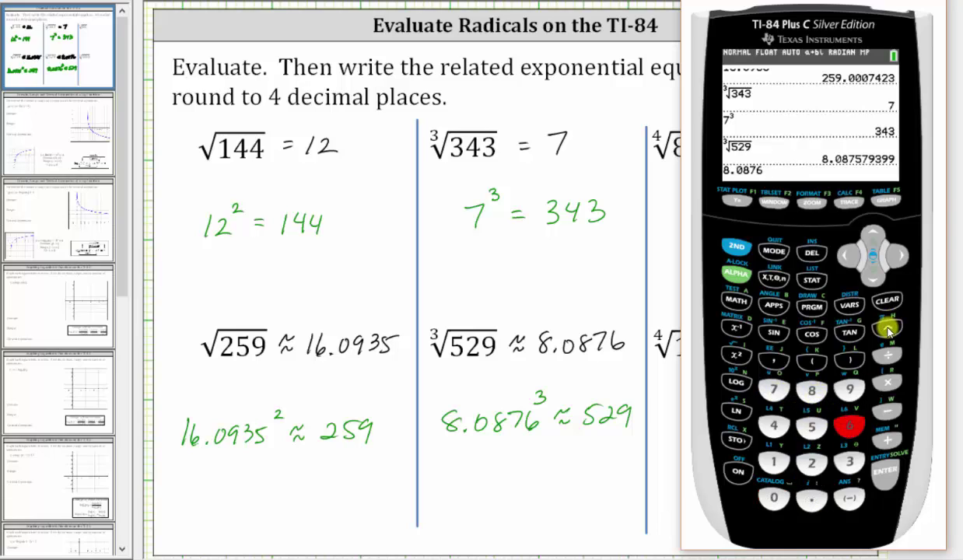
{"action": "left_click", "coordinate": [887, 328]}
{"action": "left_click", "coordinate": [848, 463]}
{"action": "left_click", "coordinate": [885, 472]}
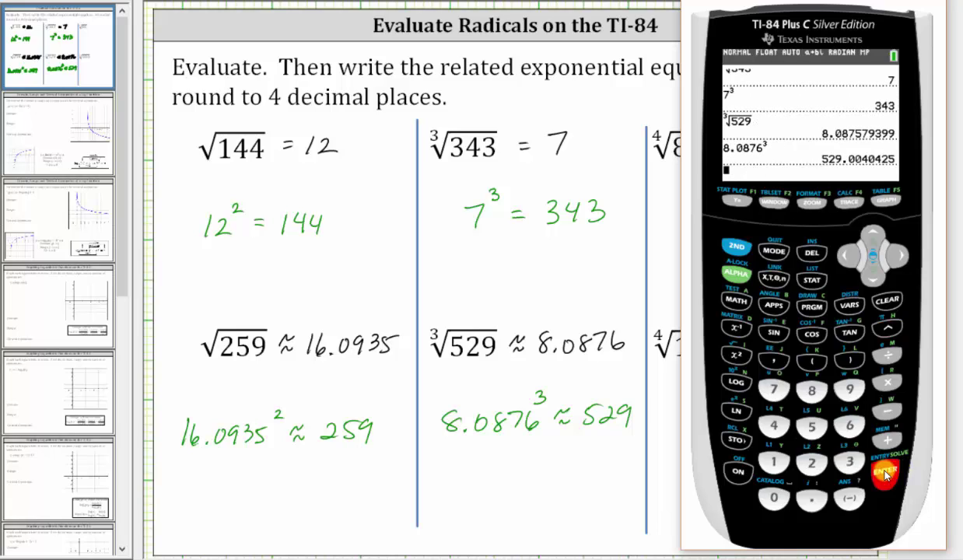
{"action": "left_click", "coordinate": [540, 281]}
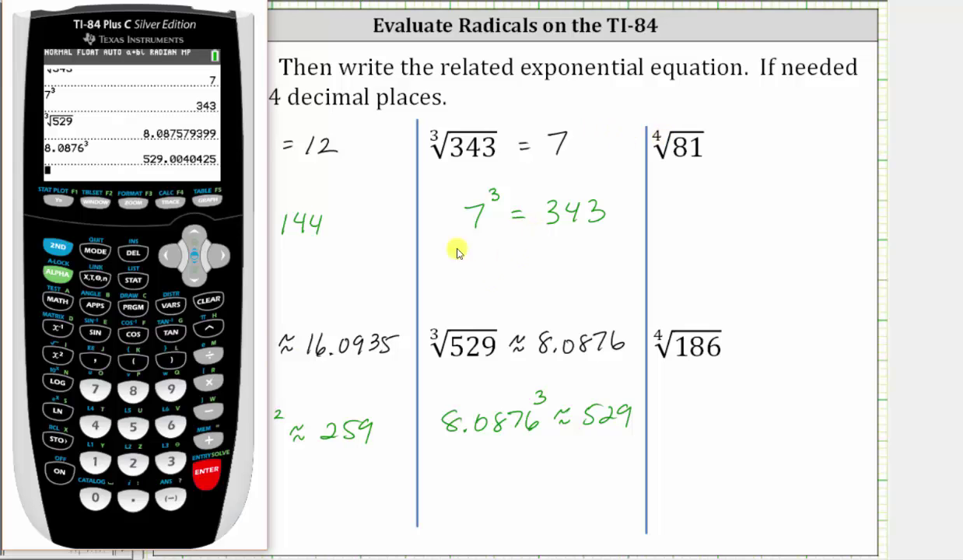
Compute the fourth root of 81 using MATH's ˣ√ function, getting 3
{"action": "left_click", "coordinate": [95, 426]}
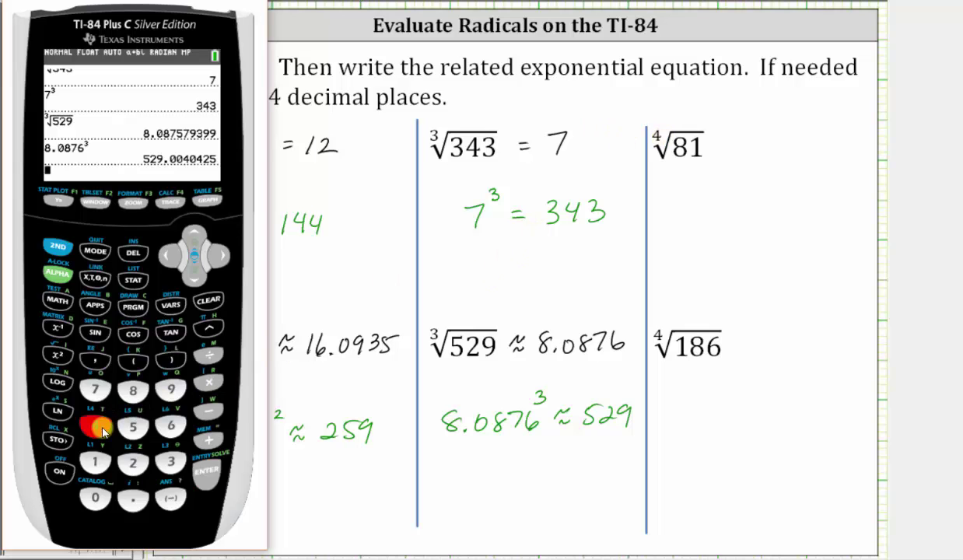
{"action": "left_click", "coordinate": [57, 300]}
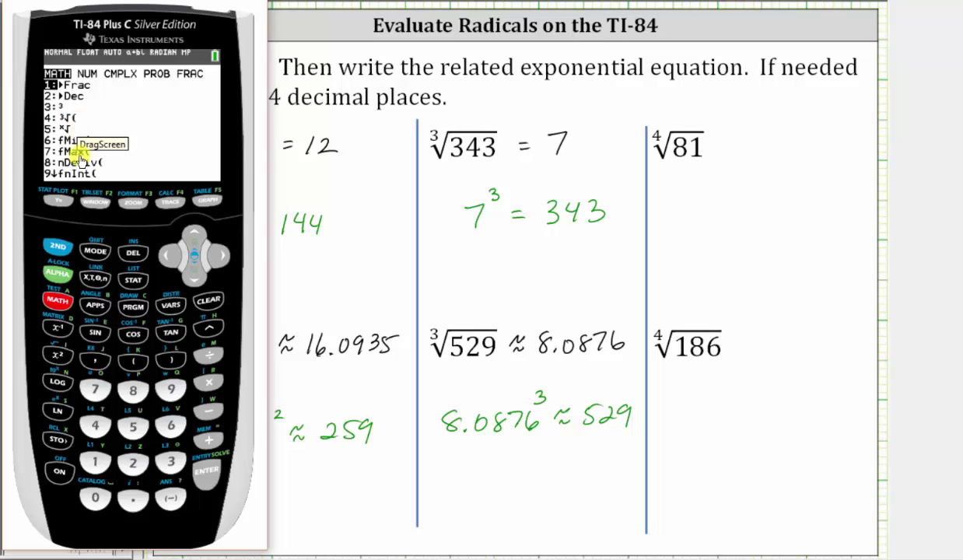
{"action": "left_click", "coordinate": [131, 425]}
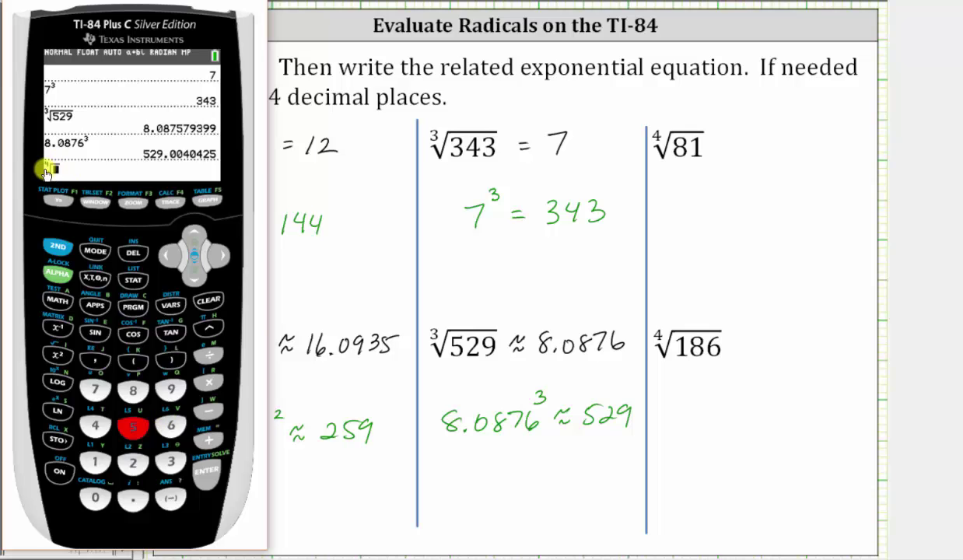
{"action": "left_click", "coordinate": [132, 390]}
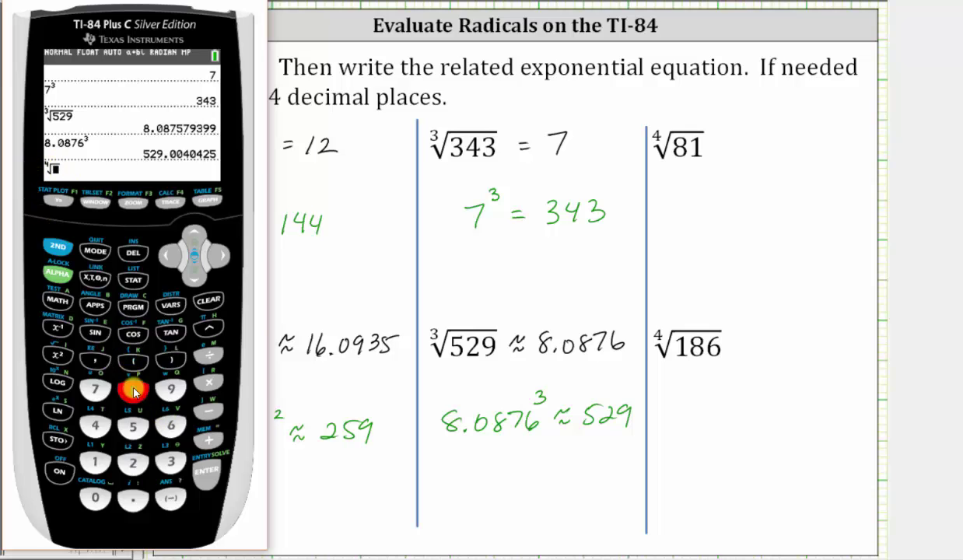
{"action": "left_click", "coordinate": [95, 461]}
{"action": "left_click", "coordinate": [208, 468]}
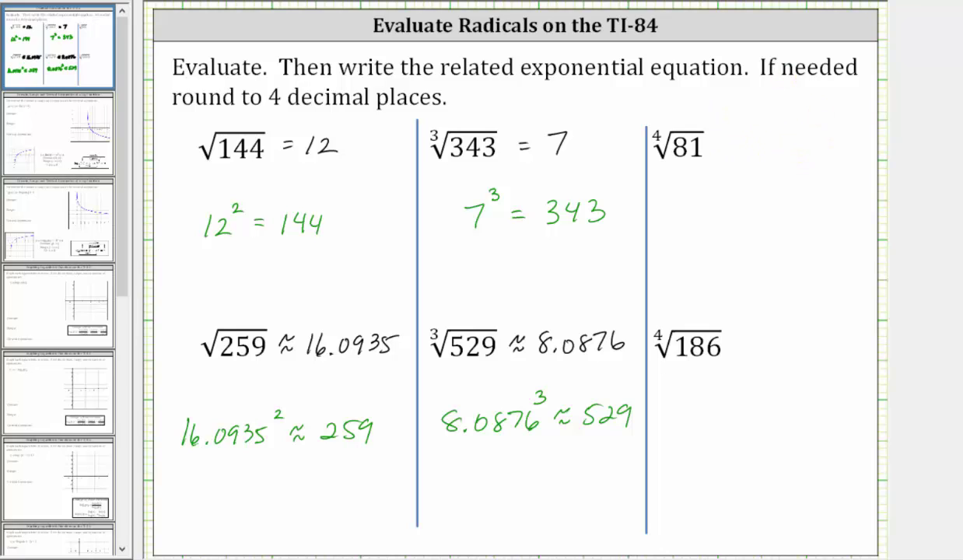
Write = 3 after ∜81, and 3⁴ = 81 on the line beneath
{"action": "left_click_drag", "start_coordinate": [729, 142], "coordinate": [741, 140]}
{"action": "left_click_drag", "start_coordinate": [730, 149], "coordinate": [766, 153]}
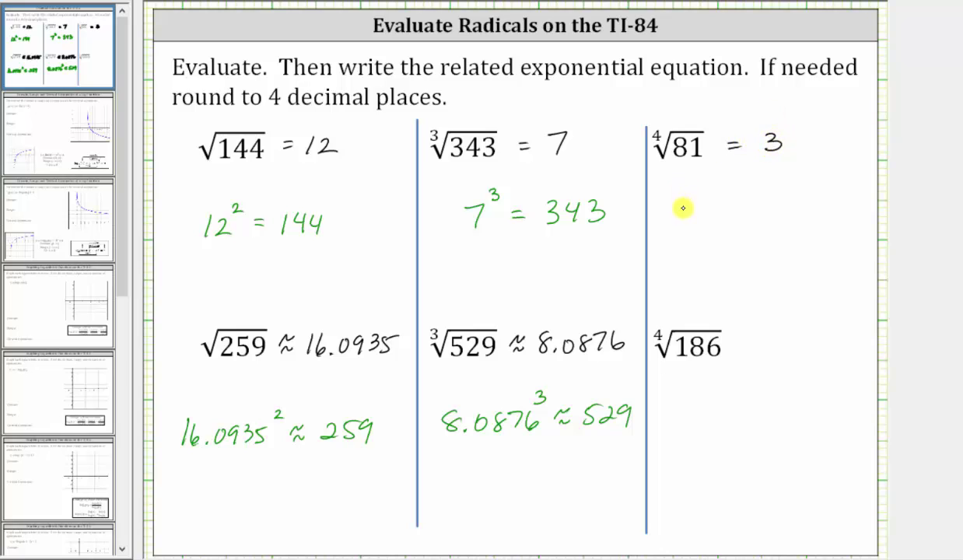
{"action": "left_click_drag", "start_coordinate": [682, 202], "coordinate": [683, 221]}
{"action": "mouse_move", "coordinate": [699, 187]}
{"action": "left_mouse_down"}
{"action": "mouse_move", "coordinate": [703, 201]}
{"action": "mouse_move", "coordinate": [739, 204]}
{"action": "left_mouse_up"}
{"action": "left_click_drag", "start_coordinate": [726, 212], "coordinate": [762, 201]}
{"action": "left_click_drag", "start_coordinate": [782, 204], "coordinate": [781, 221]}
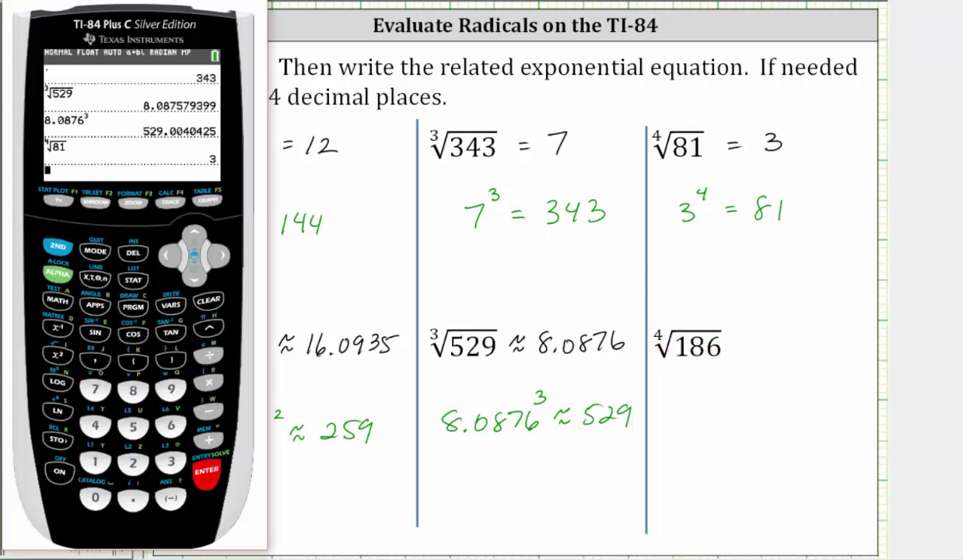
Compute ∜186 = 3.692990888 with ˣ√, then start writing ≈ 3.6930 after ∜186
{"action": "left_click", "coordinate": [96, 423]}
{"action": "left_click", "coordinate": [58, 299]}
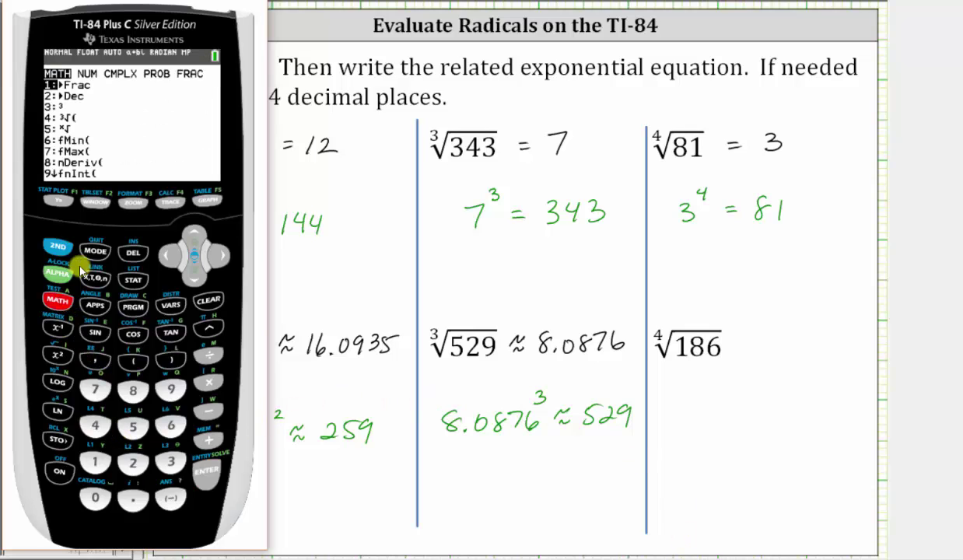
{"action": "left_click", "coordinate": [133, 426]}
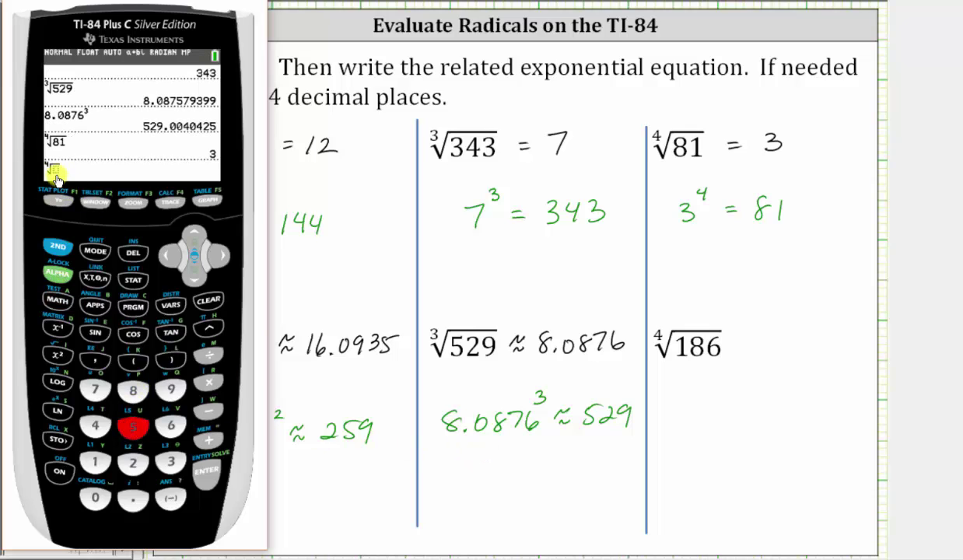
{"action": "left_click", "coordinate": [95, 462]}
{"action": "left_click", "coordinate": [134, 391]}
{"action": "left_click", "coordinate": [170, 424]}
{"action": "left_click", "coordinate": [208, 473]}
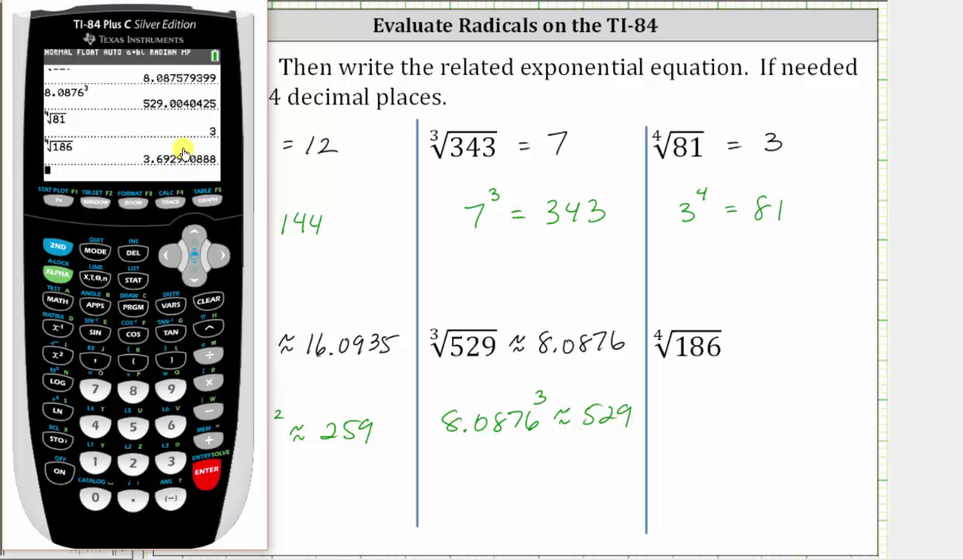
{"action": "left_click_drag", "start_coordinate": [735, 340], "coordinate": [752, 339]}
{"action": "mouse_move", "coordinate": [735, 347]}
{"action": "left_mouse_down"}
{"action": "mouse_move", "coordinate": [778, 333]}
{"action": "mouse_move", "coordinate": [767, 347]}
{"action": "mouse_move", "coordinate": [783, 345]}
{"action": "mouse_move", "coordinate": [797, 330]}
{"action": "mouse_move", "coordinate": [806, 341]}
{"action": "mouse_move", "coordinate": [823, 338]}
{"action": "mouse_move", "coordinate": [817, 348]}
{"action": "mouse_move", "coordinate": [842, 335]}
{"action": "left_mouse_up"}
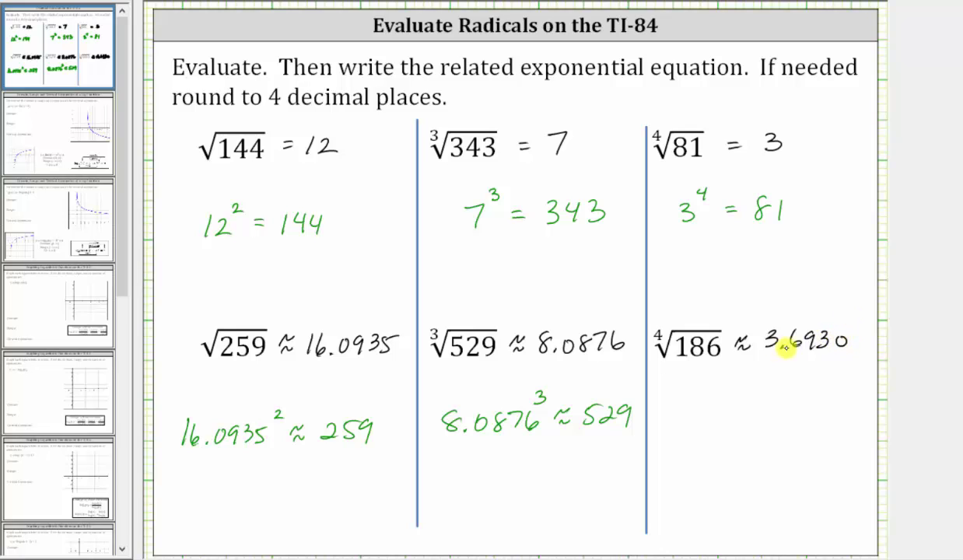
Write the related equation 3.6930⁴ ≈ 186 under ∜186 and return to the calculator
{"action": "mouse_move", "coordinate": [669, 411]}
{"action": "left_mouse_down"}
{"action": "mouse_move", "coordinate": [696, 406]}
{"action": "mouse_move", "coordinate": [735, 414]}
{"action": "mouse_move", "coordinate": [756, 397]}
{"action": "mouse_move", "coordinate": [782, 411]}
{"action": "mouse_move", "coordinate": [776, 419]}
{"action": "mouse_move", "coordinate": [839, 410]}
{"action": "left_mouse_up"}
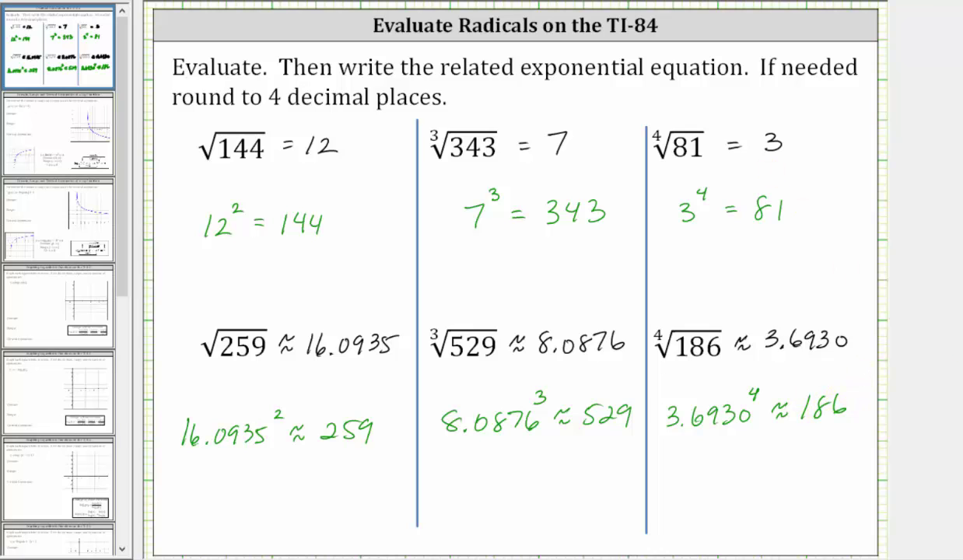
{"action": "key", "text": "alt+Tab"}
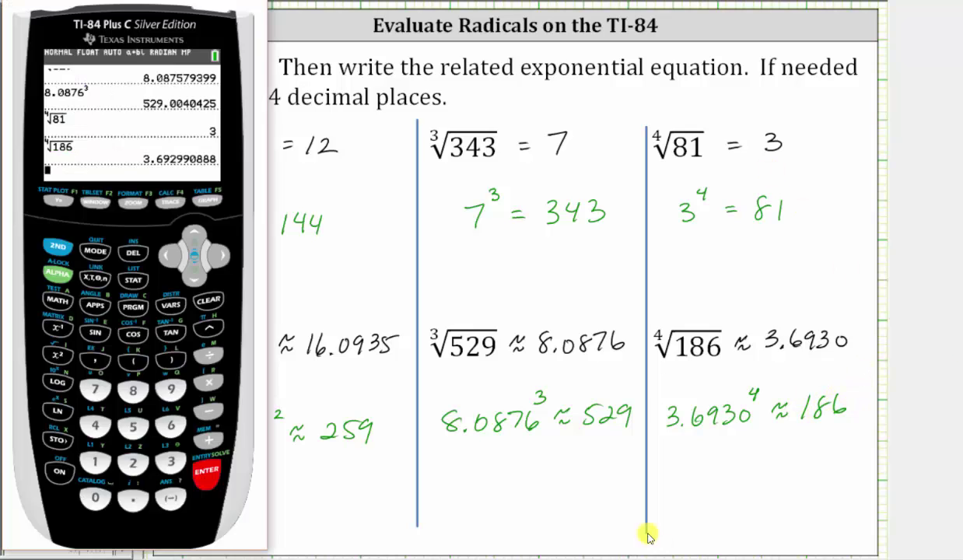
Evaluate 3.6930⁴ on the calculator, getting 186.0018358
{"action": "left_click", "coordinate": [171, 463]}
{"action": "left_click", "coordinate": [133, 498]}
{"action": "left_click", "coordinate": [172, 426]}
{"action": "left_click", "coordinate": [172, 391]}
{"action": "left_click", "coordinate": [172, 463]}
{"action": "left_click", "coordinate": [95, 498]}
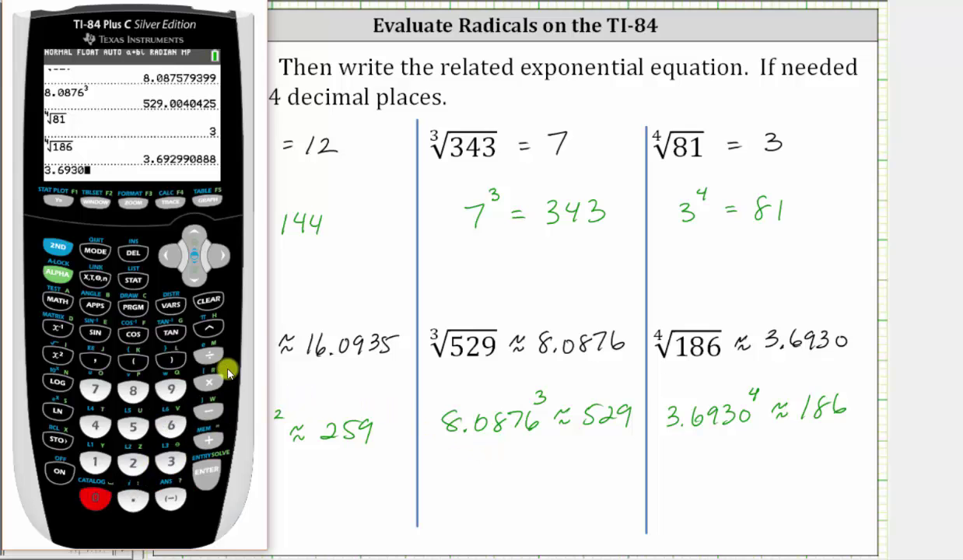
{"action": "left_click", "coordinate": [210, 333]}
{"action": "left_click", "coordinate": [94, 426]}
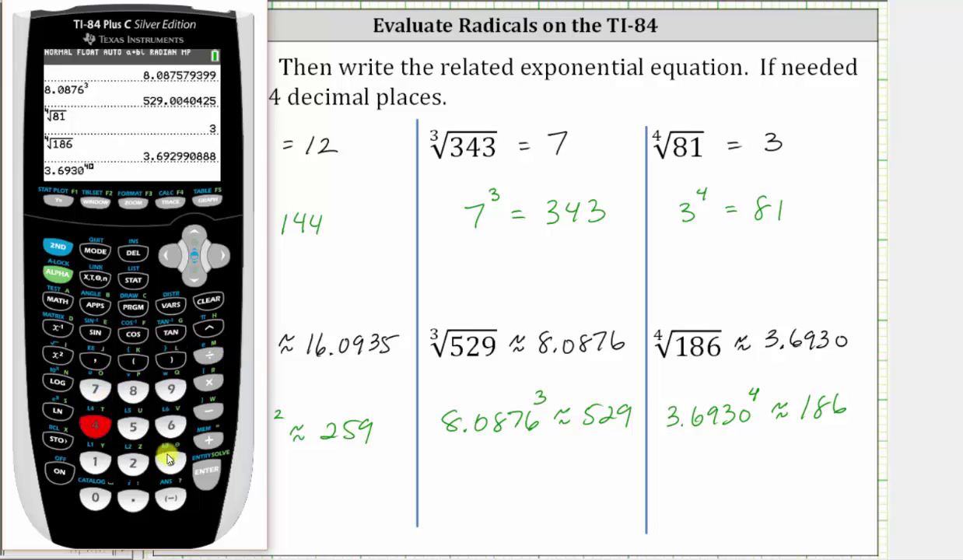
{"action": "left_click", "coordinate": [208, 472]}
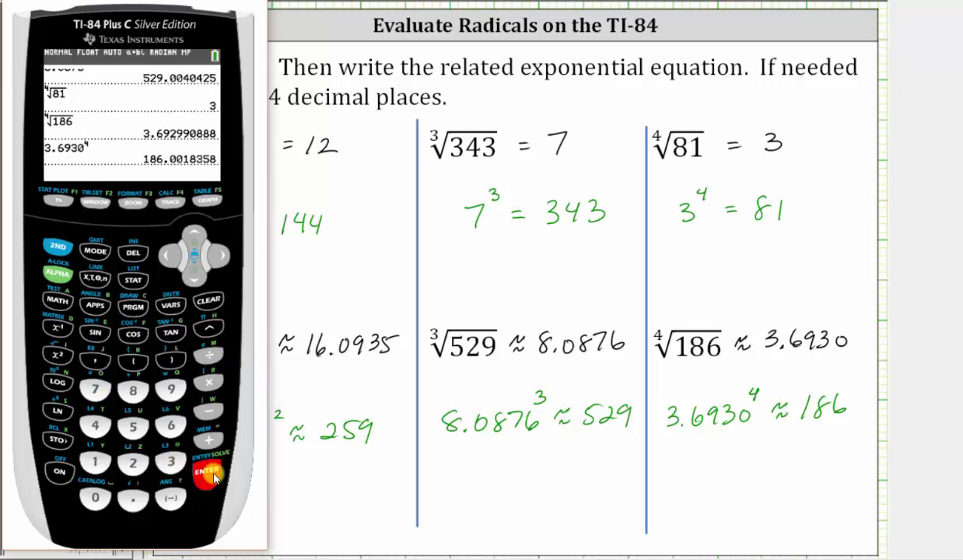